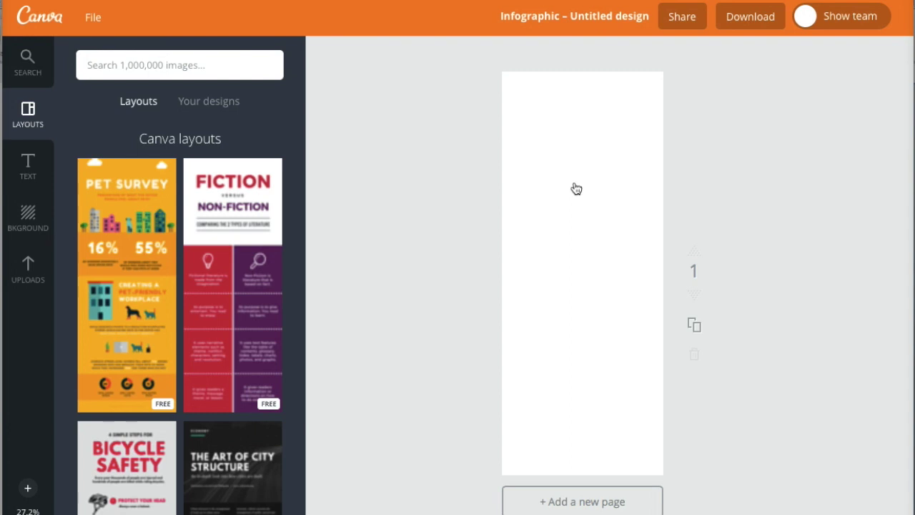
# Browse the Layouts panel's infographic templates for the gaming design.
pyautogui.click(176, 296)
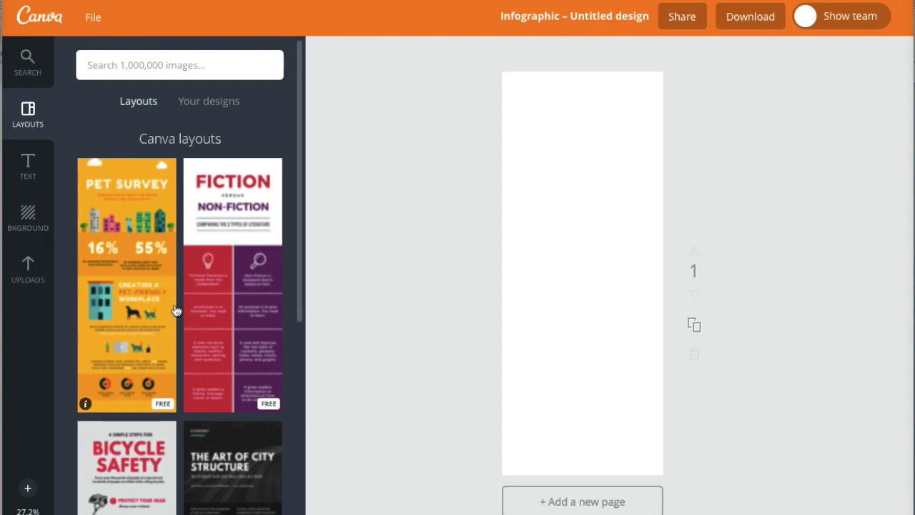
pyautogui.scroll(-5, 176, 309)
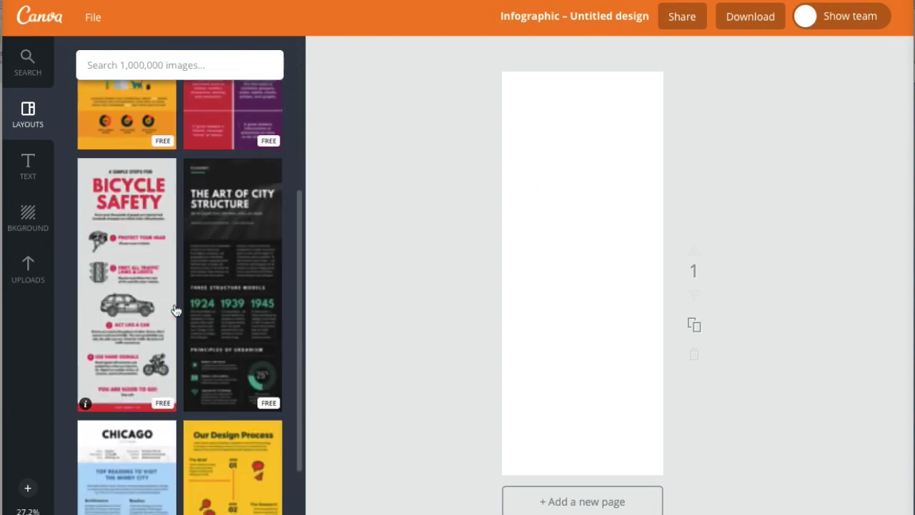
pyautogui.scroll(-5, 176, 310)
pyautogui.moveTo(165, 354); pyautogui.dragTo(164, 420)
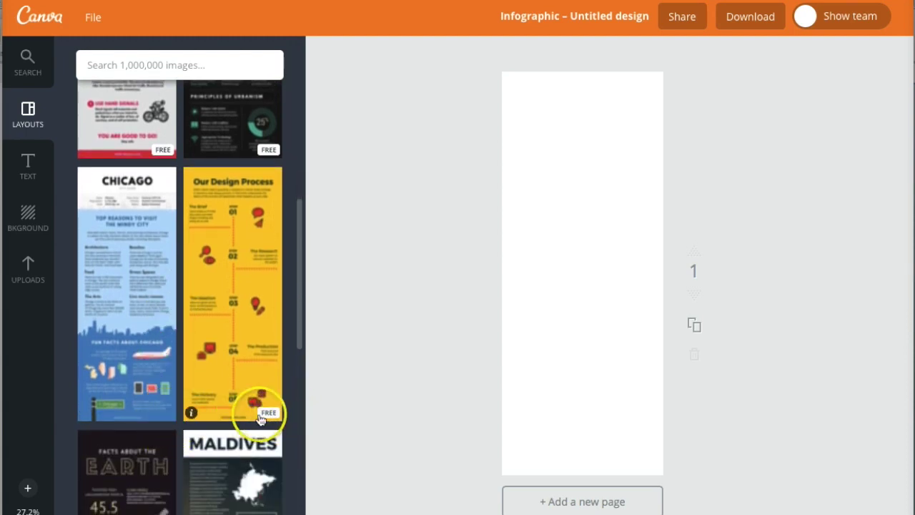
pyautogui.scroll(2, 191, 301)
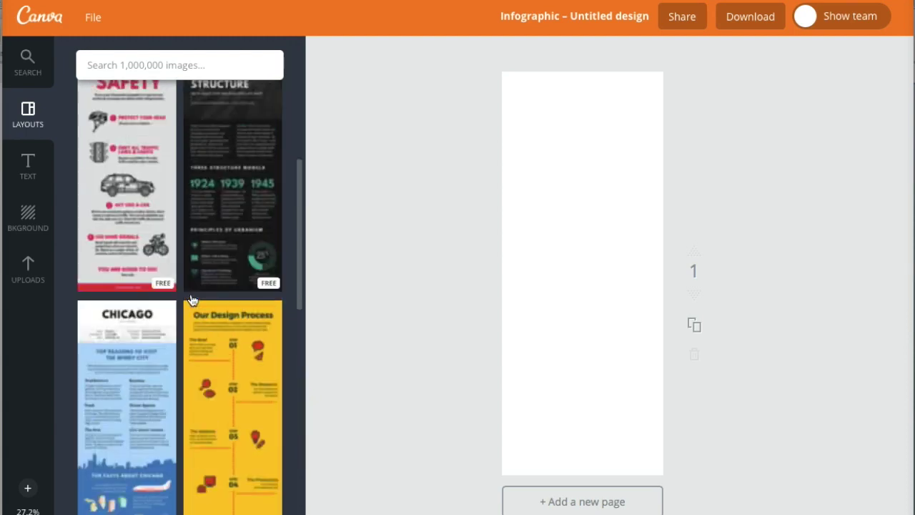
pyautogui.scroll(3, 191, 301)
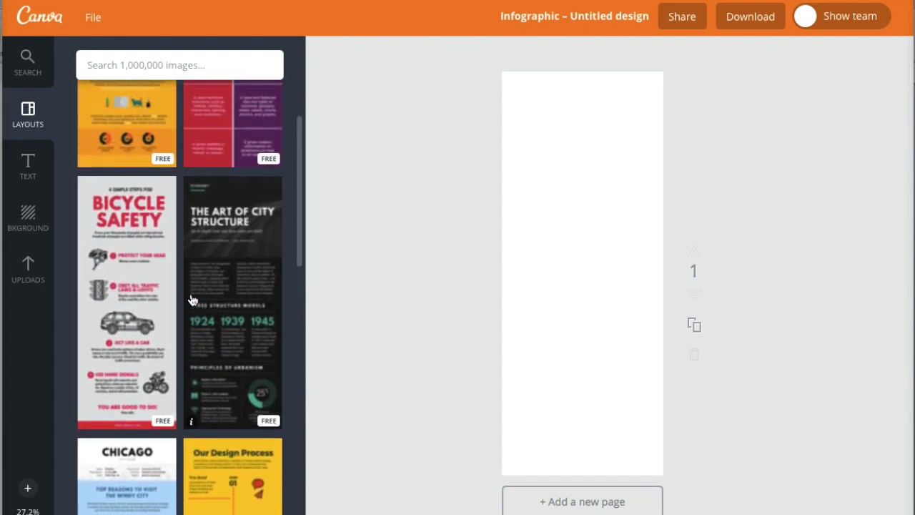
pyautogui.scroll(4, 191, 299)
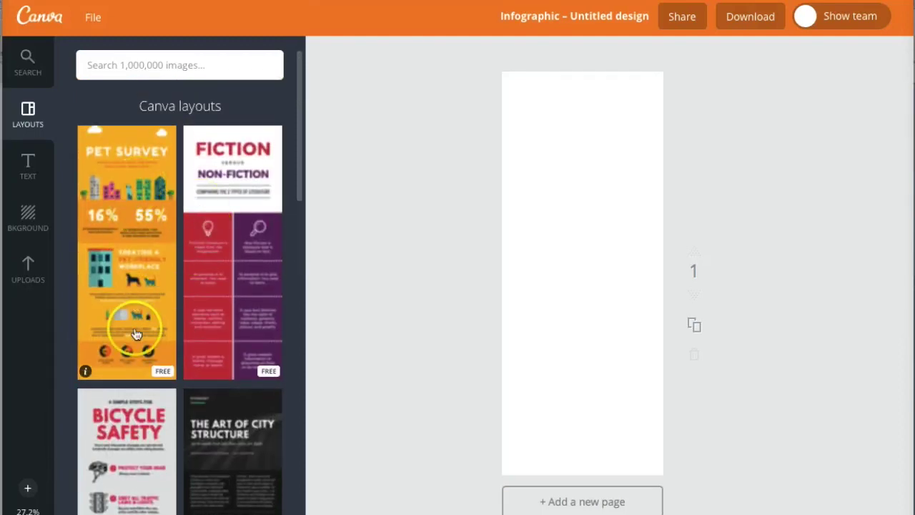
pyautogui.scroll(-8, 172, 429)
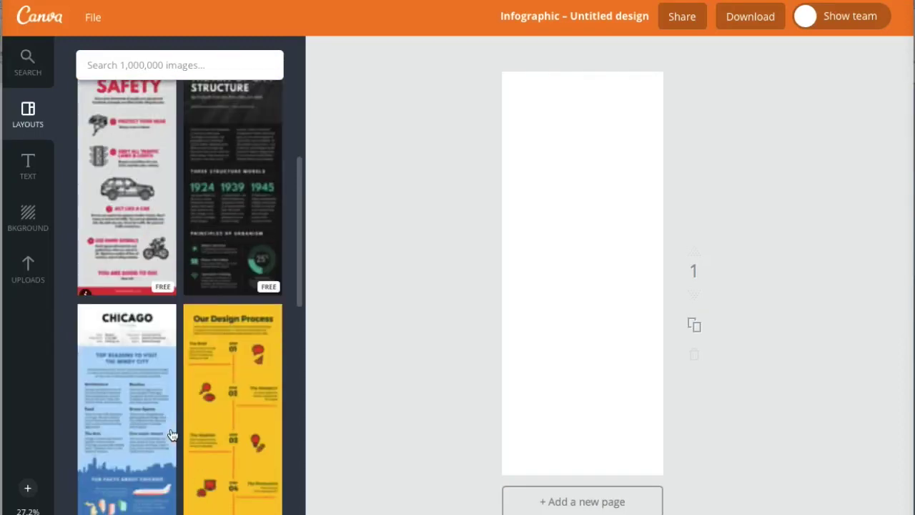
pyautogui.scroll(-6, 172, 435)
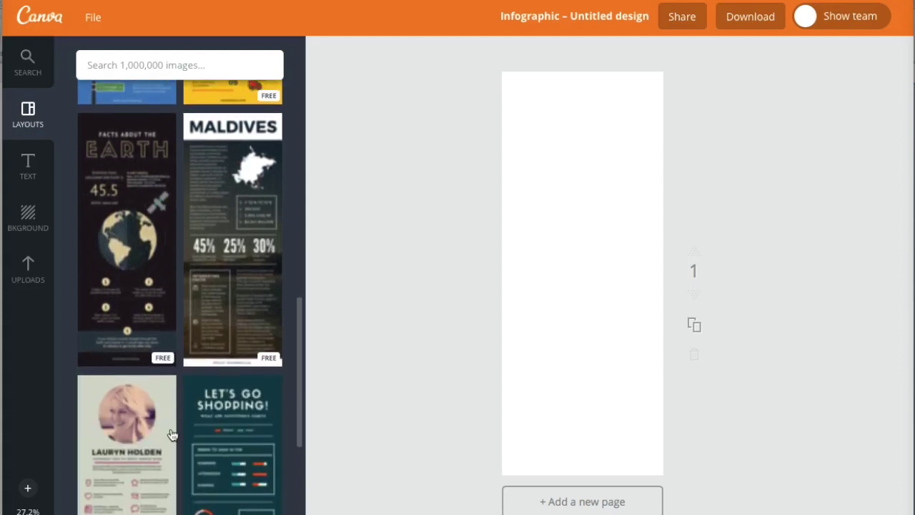
pyautogui.scroll(-5, 171, 435)
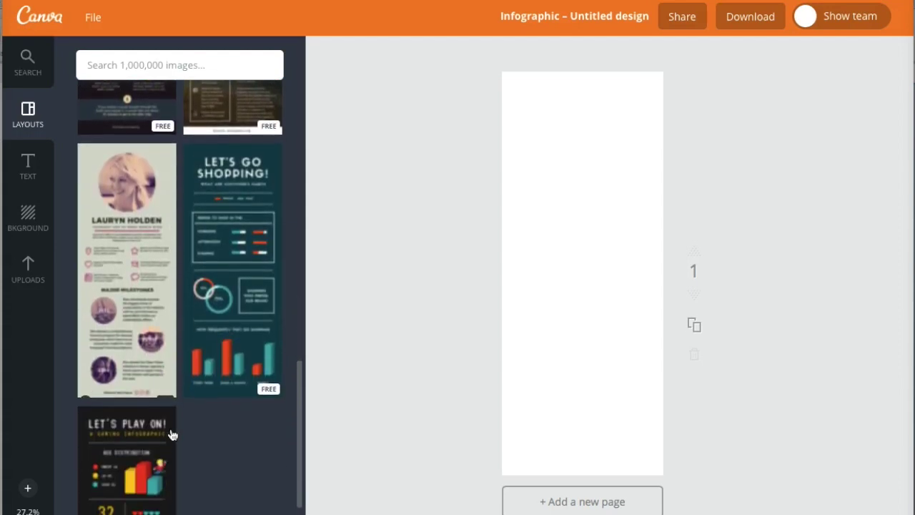
pyautogui.scroll(-1, 172, 435)
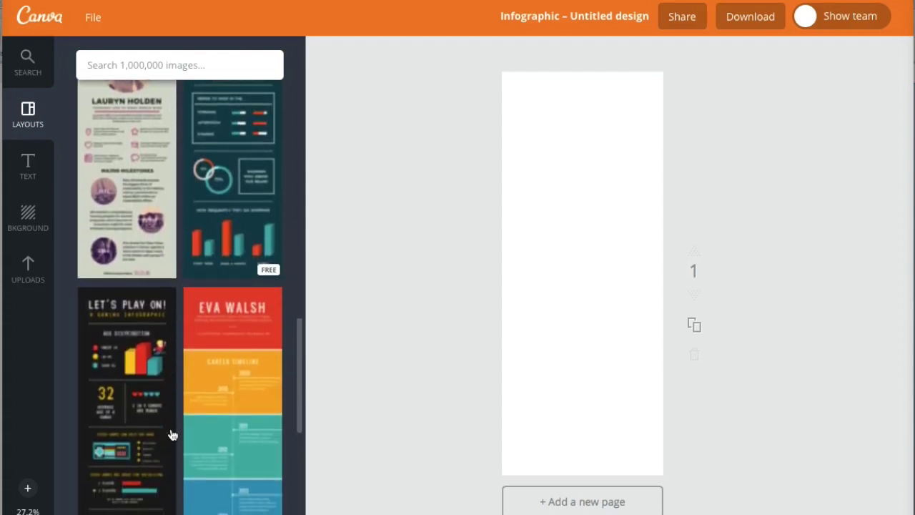
pyautogui.scroll(-6, 172, 435)
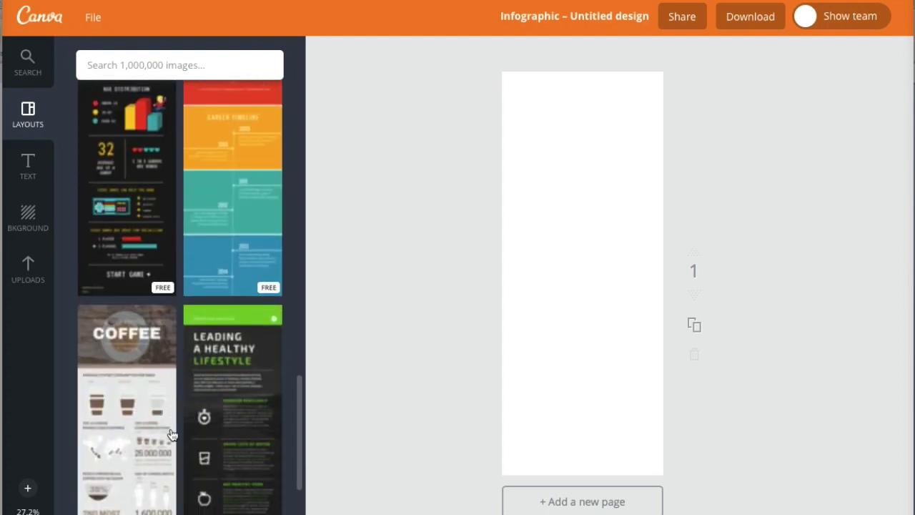
# Apply the Let's Play On! gaming infographic layout to the blank page.
pyautogui.click(146, 293)
pyautogui.scroll(2, 165, 256)
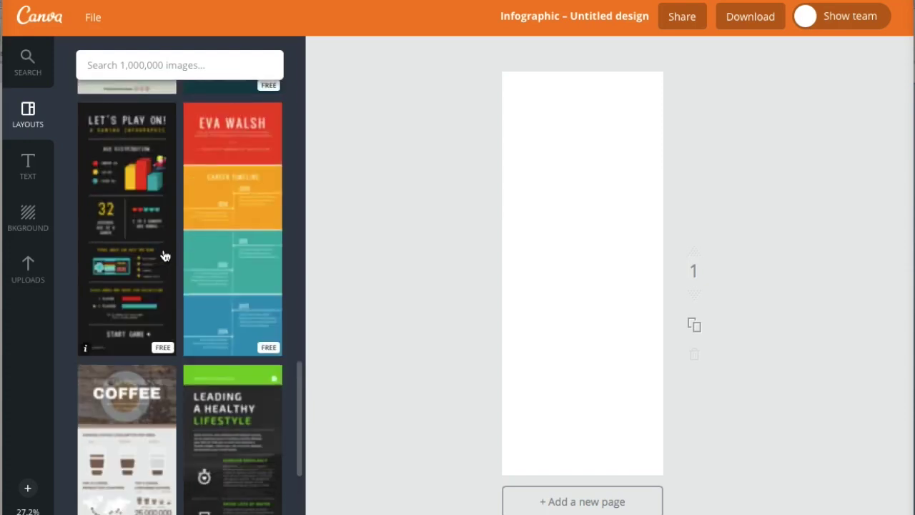
pyautogui.click(164, 255)
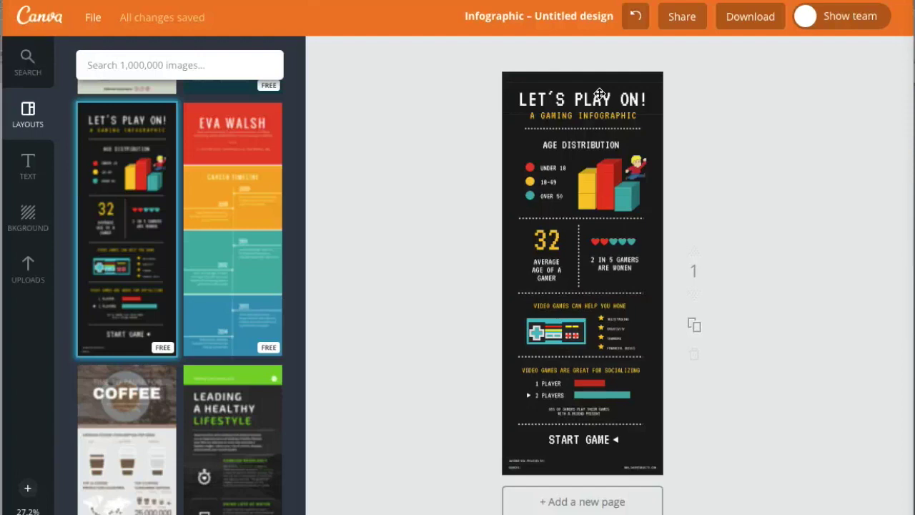
# Check the LET'S PLAY ON! headline's VT323 font, 42.1 size and colour, leaving them unchanged.
pyautogui.click(599, 93)
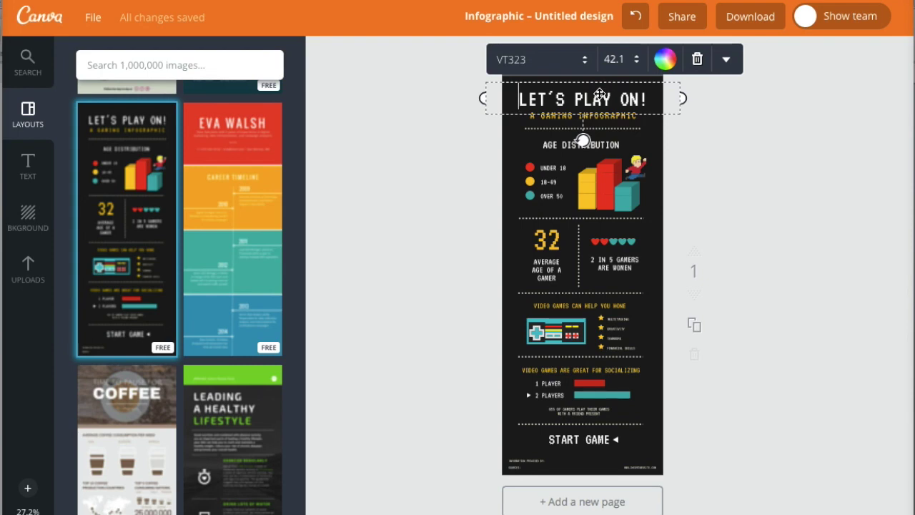
pyautogui.click(583, 61)
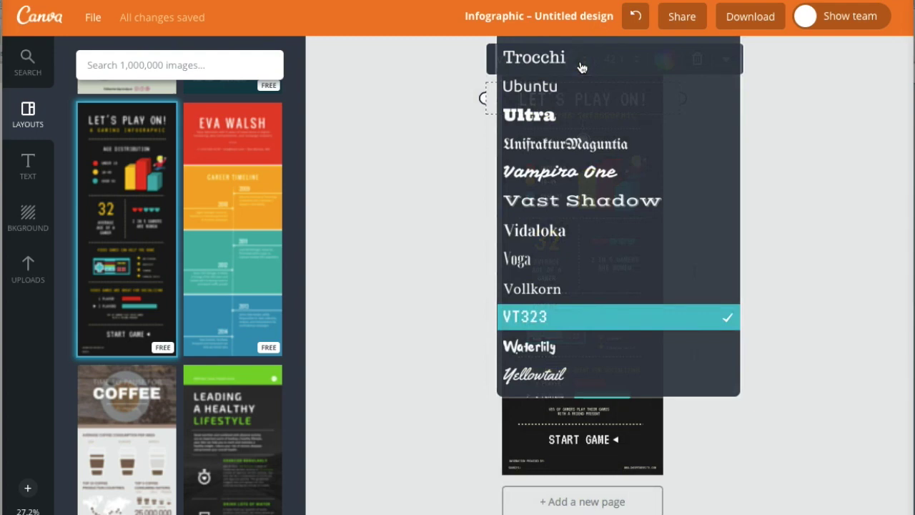
pyautogui.click(418, 173)
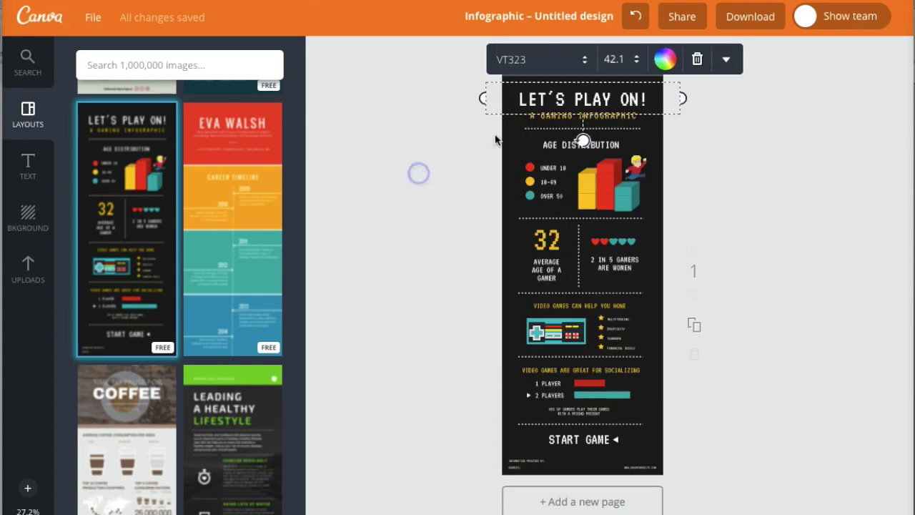
pyautogui.click(637, 58)
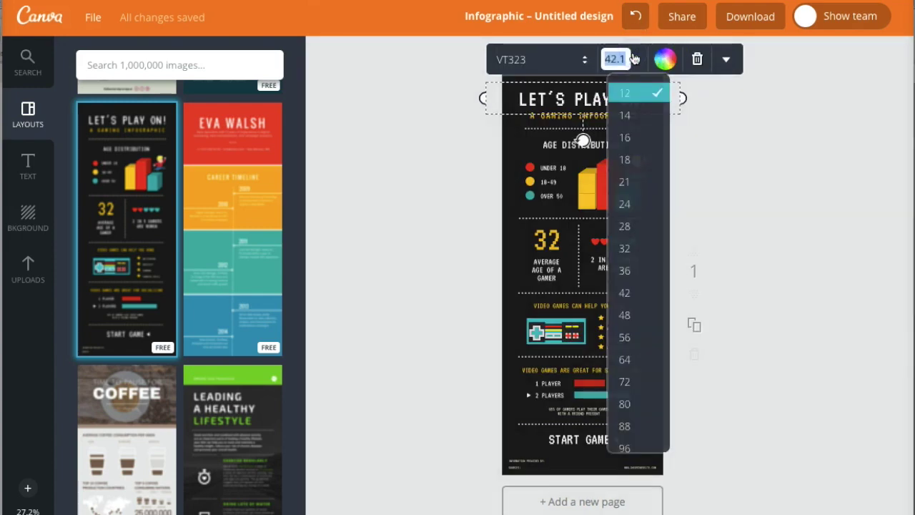
pyautogui.click(667, 59)
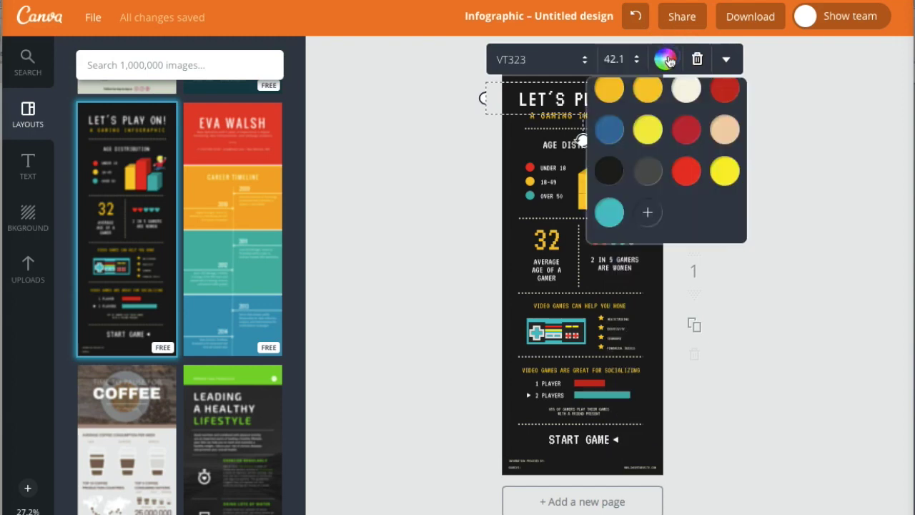
pyautogui.click(819, 168)
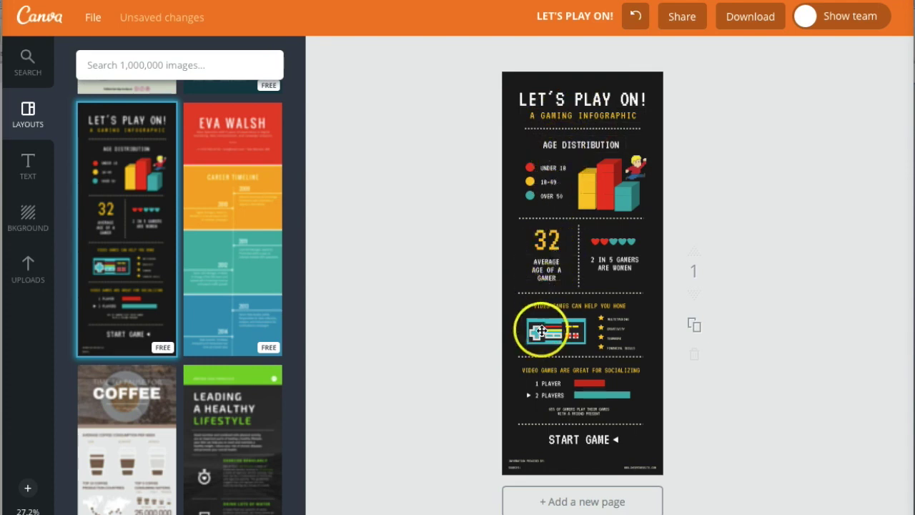
# Recolour the red Under 18 legend dot to white.
pyautogui.click(529, 168)
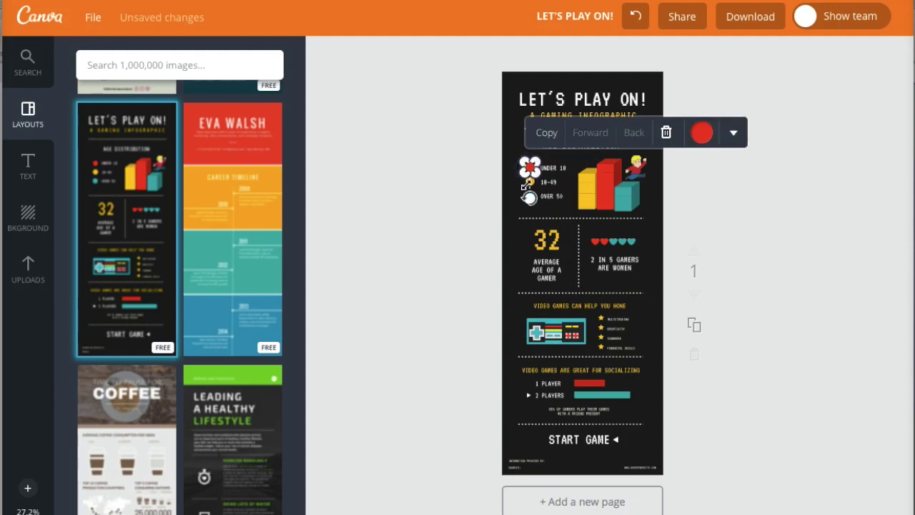
pyautogui.click(704, 133)
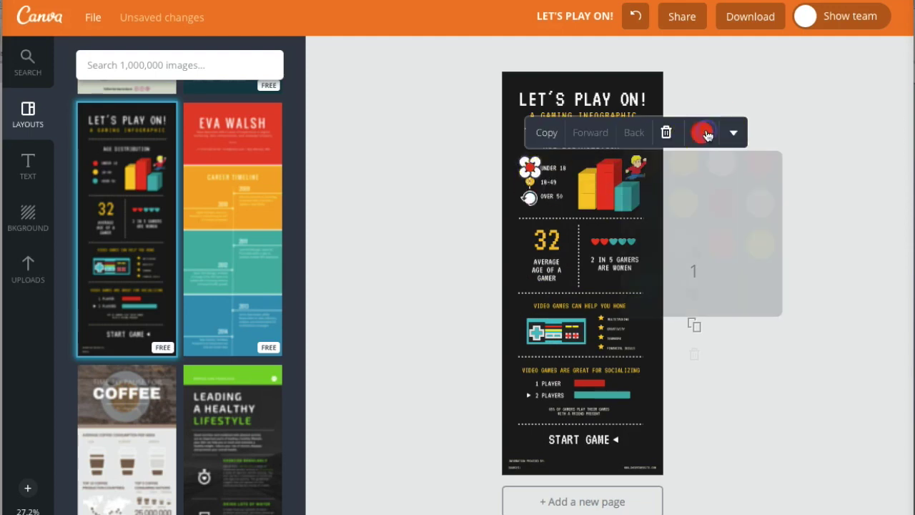
pyautogui.click(721, 178)
pyautogui.click(739, 69)
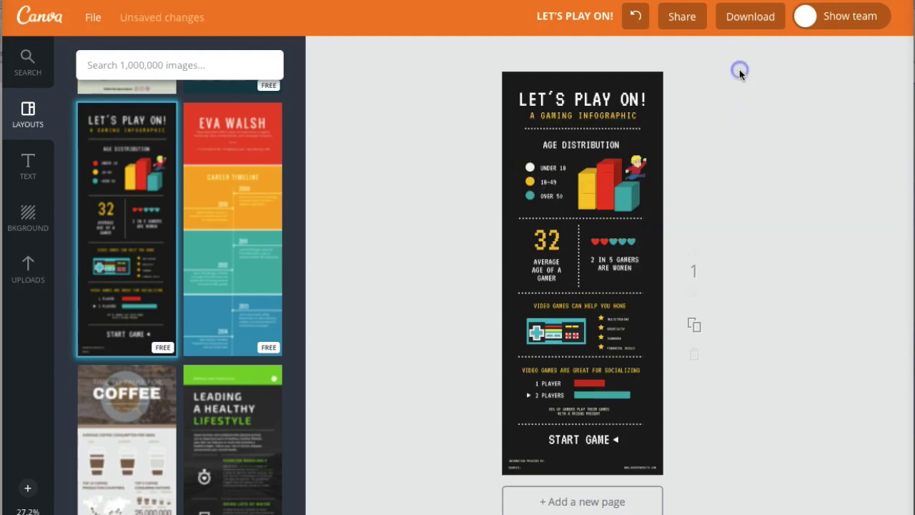
# Delete the pixel gamer character graphic beside the age bar chart.
pyautogui.click(637, 165)
pyautogui.click(594, 132)
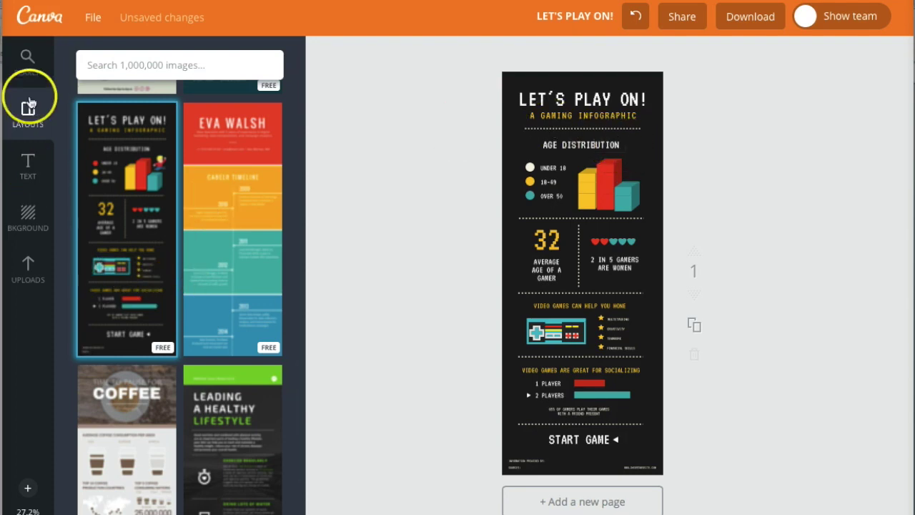
pyautogui.click(29, 59)
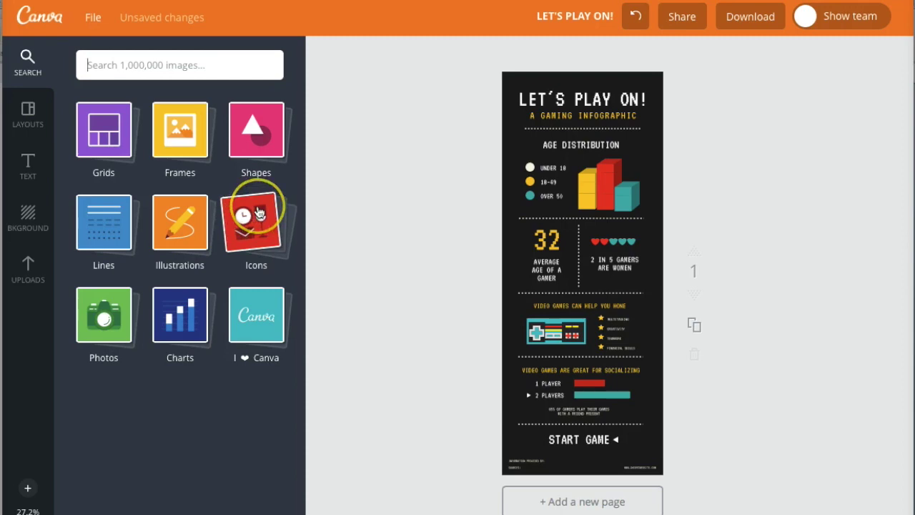
# Add the yellow circled list icon from the Icons collection to the infographic.
pyautogui.click(259, 213)
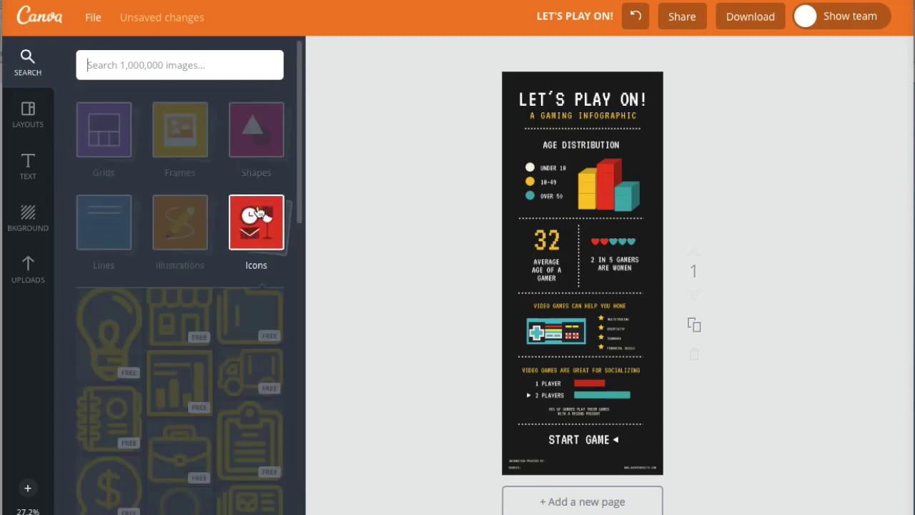
pyautogui.scroll(-5, 191, 436)
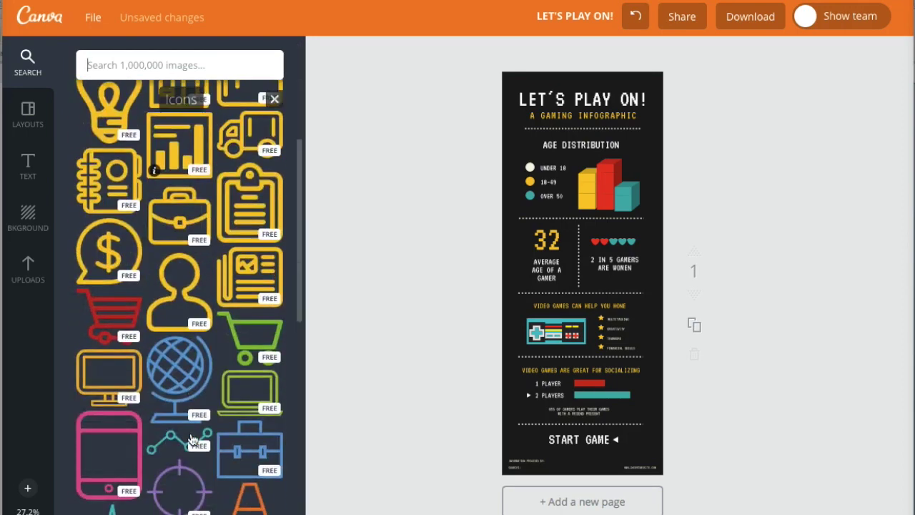
pyautogui.scroll(-10, 192, 438)
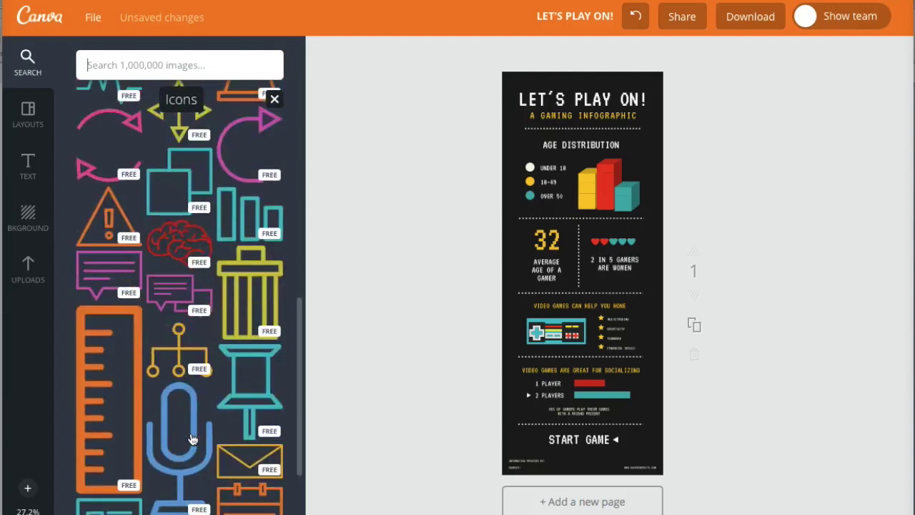
pyautogui.scroll(-10, 192, 438)
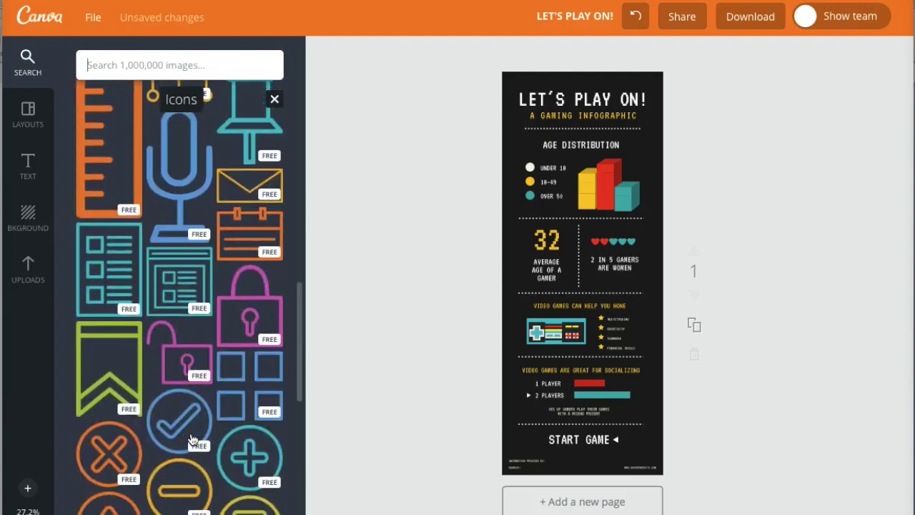
pyautogui.scroll(-1, 192, 440)
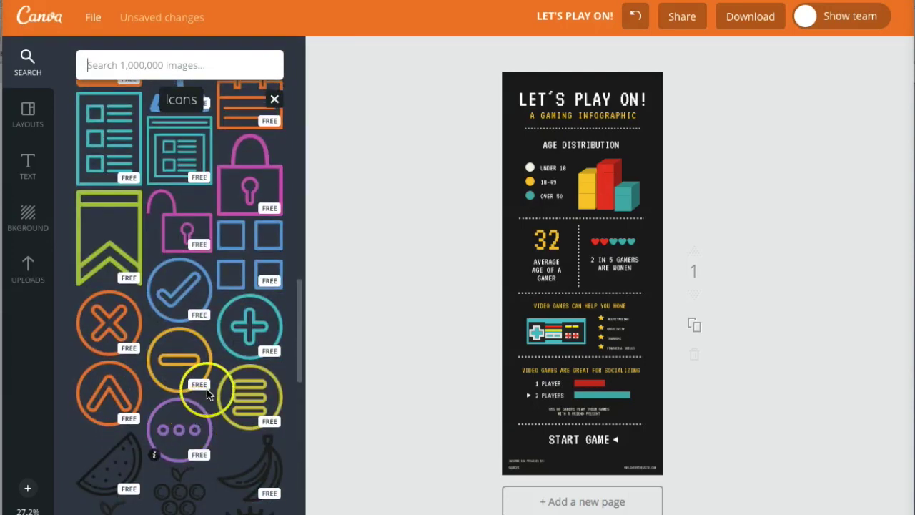
pyautogui.click(251, 407)
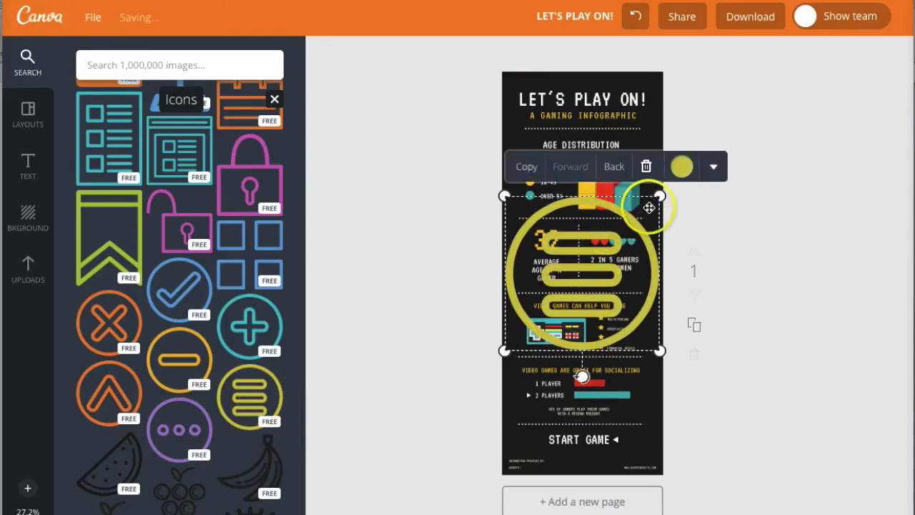
# Shrink the yellow list icon to a small size beside the Age Distribution heading.
pyautogui.moveTo(658, 196); pyautogui.dragTo(646, 150)
pyautogui.moveTo(609, 122); pyautogui.dragTo(626, 168)
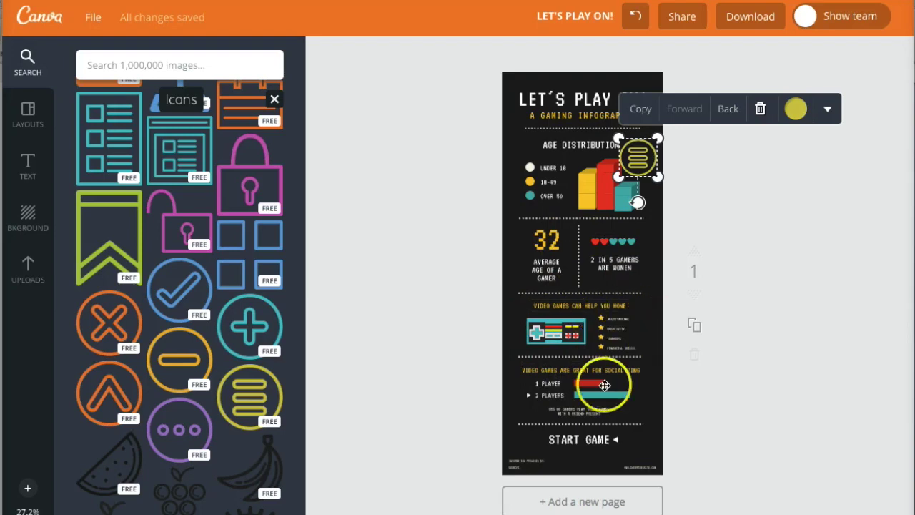
# Enlarge the footer INFORMATION PROVIDED BY text to size 36 and widen its box.
pyautogui.click(565, 465)
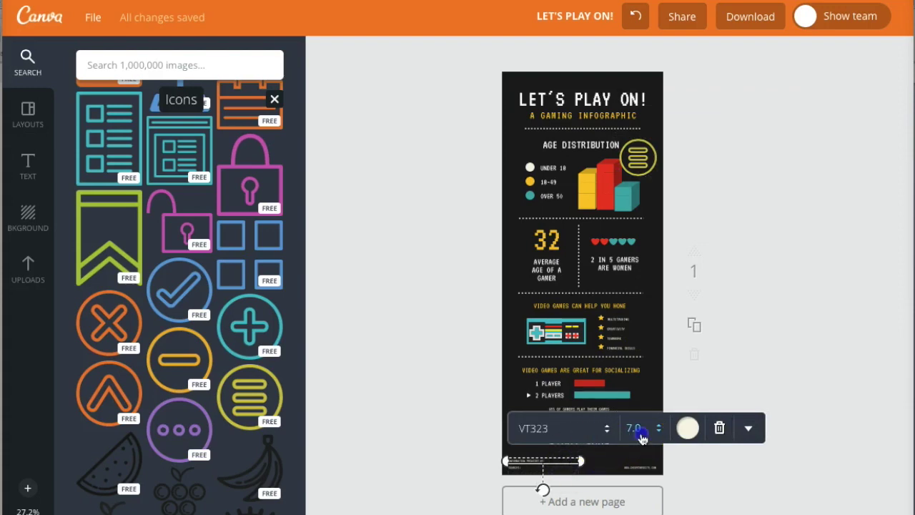
pyautogui.click(637, 429)
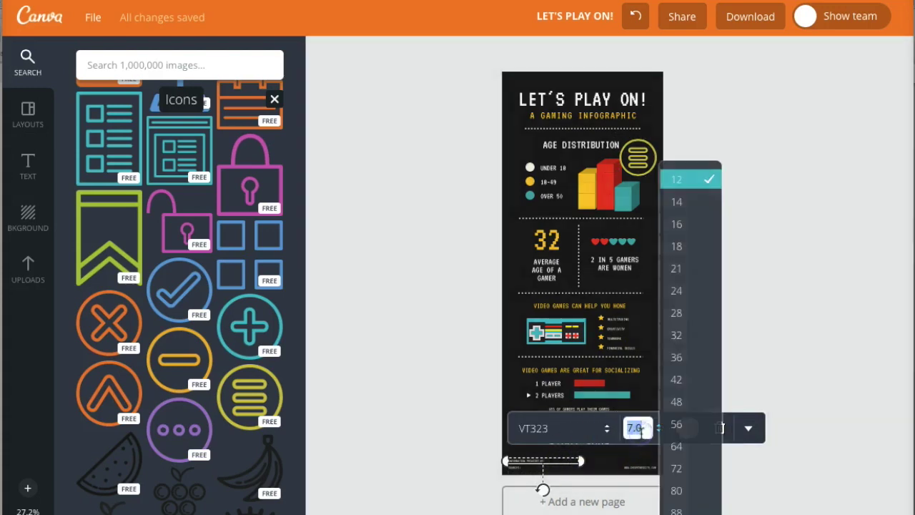
pyautogui.click(683, 356)
pyautogui.moveTo(583, 494); pyautogui.dragTo(695, 472)
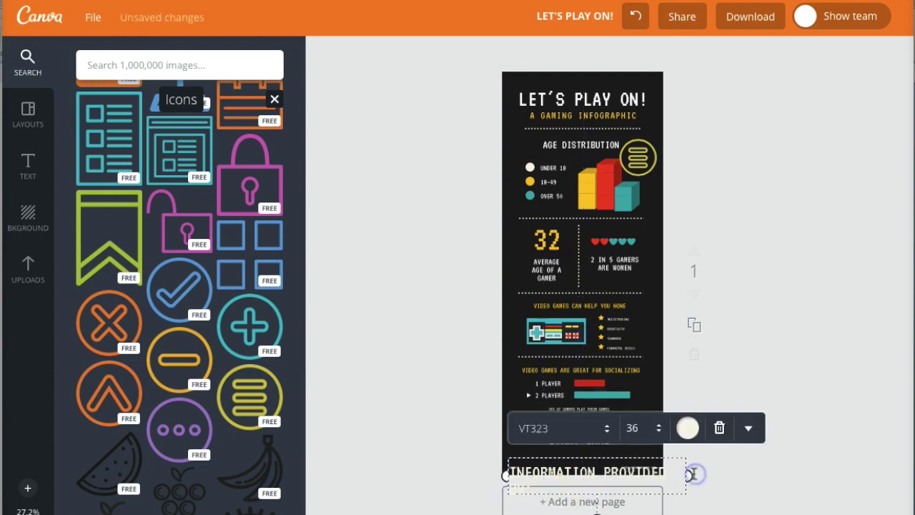
# Move the footer text up just under Start Game and reduce it to size 16.
pyautogui.click(592, 458)
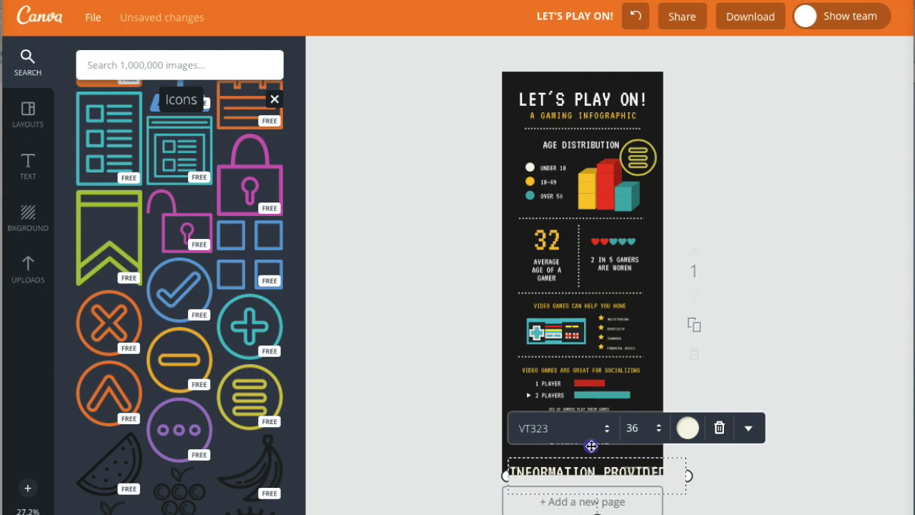
pyautogui.moveTo(592, 446); pyautogui.dragTo(585, 443)
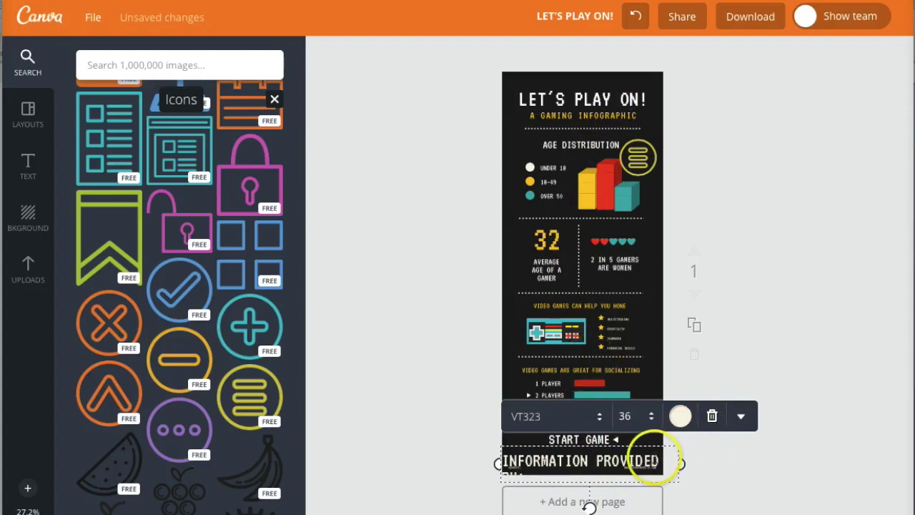
pyautogui.click(637, 416)
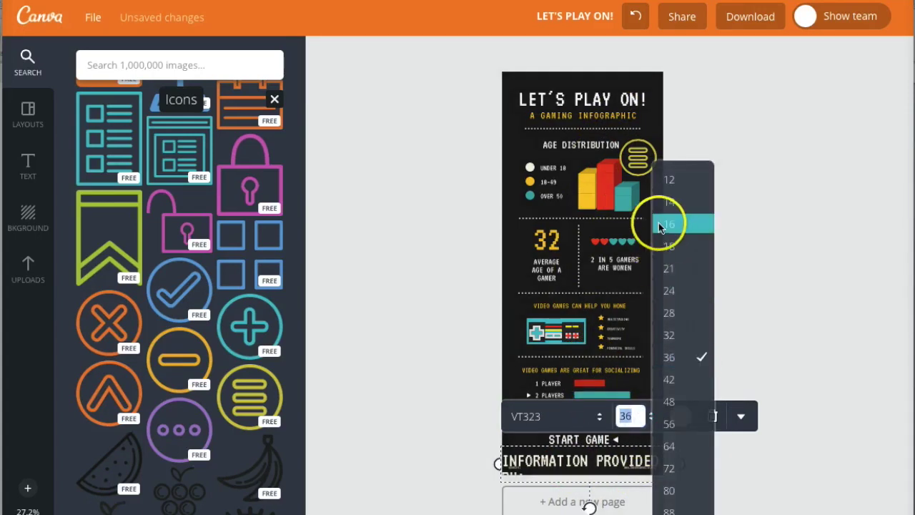
pyautogui.click(668, 223)
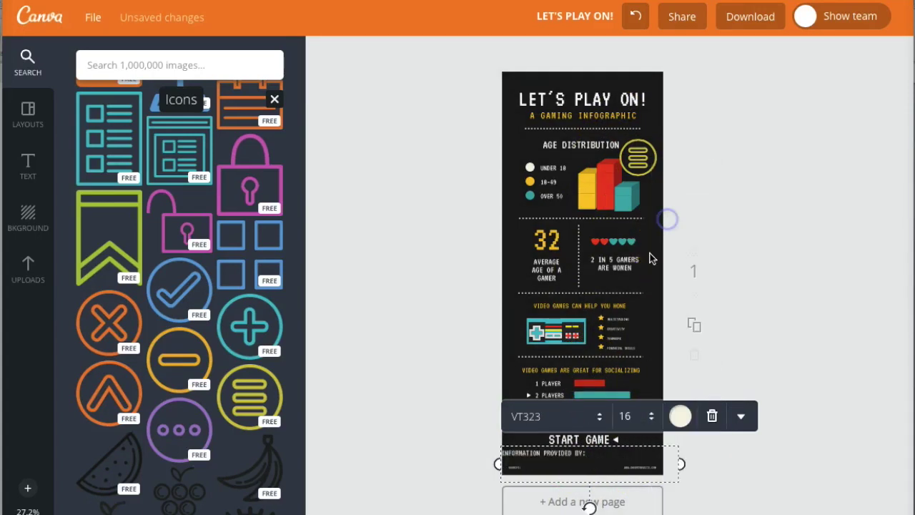
pyautogui.click(631, 473)
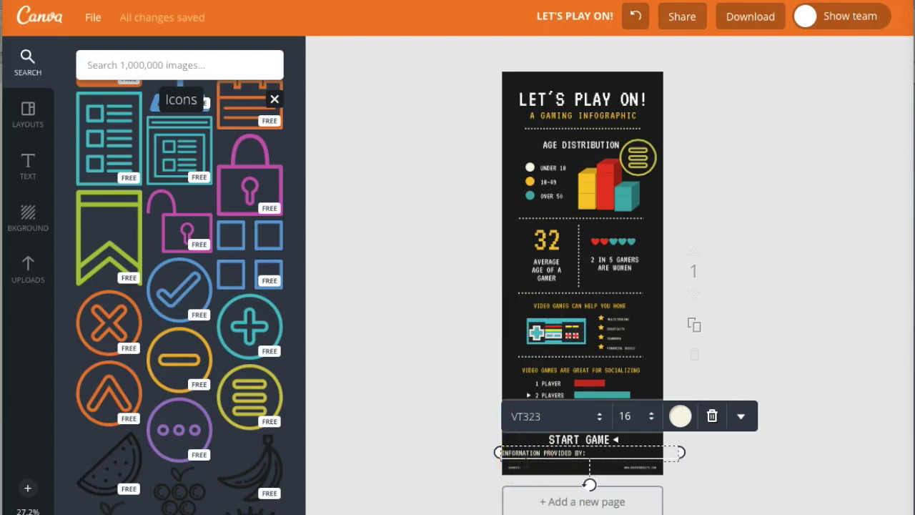
# Bring up the Download options offering JPG, PNG and PDF formats.
pyautogui.click(758, 28)
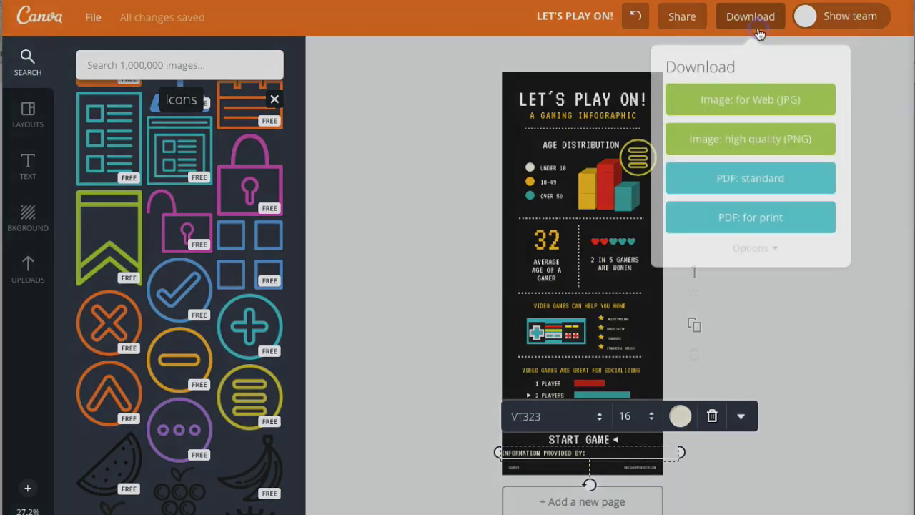